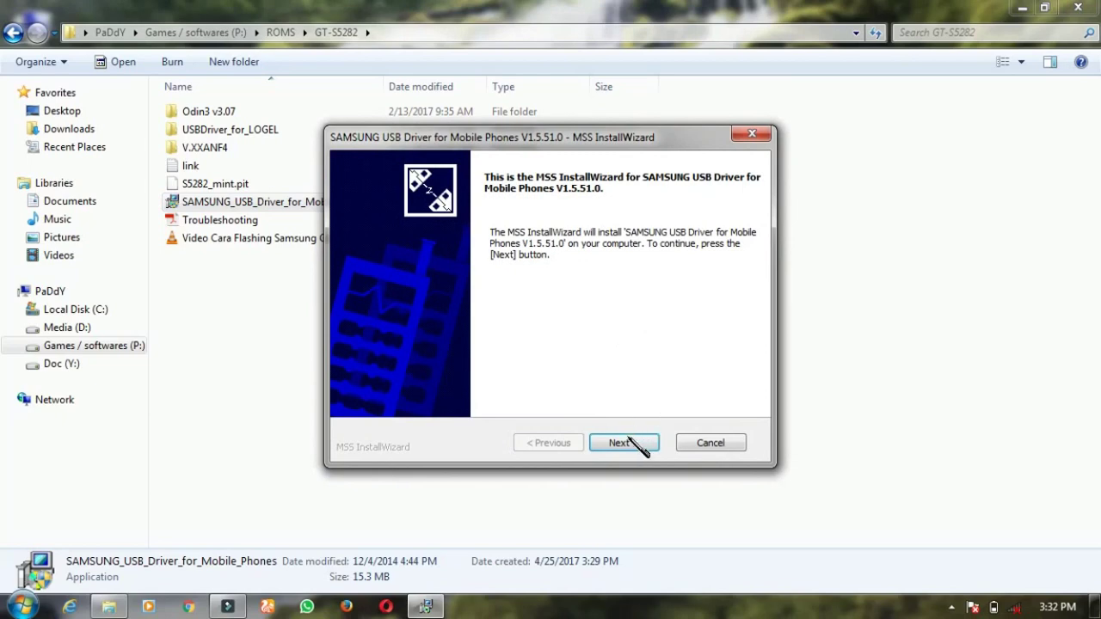
Step: Install SAMSUNG USB Driver for Mobile Phones V1.5.51.0 in C:\Program Files\SAMSUNG\USB Drivers and dismiss the K7TotalSecurity notification
click(626, 443)
click(627, 443)
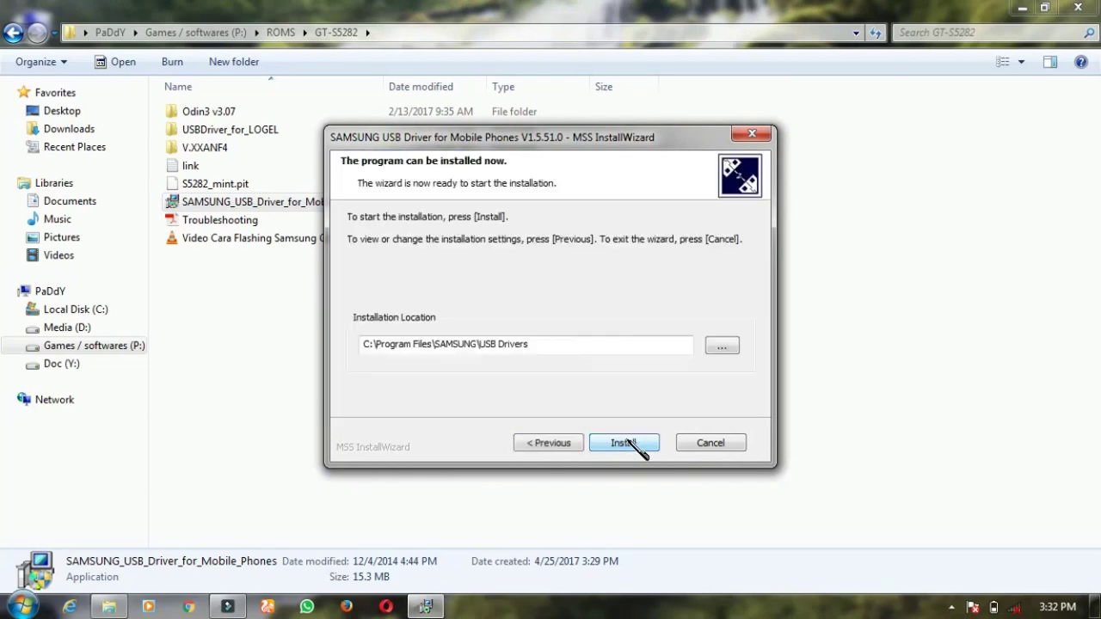
click(627, 441)
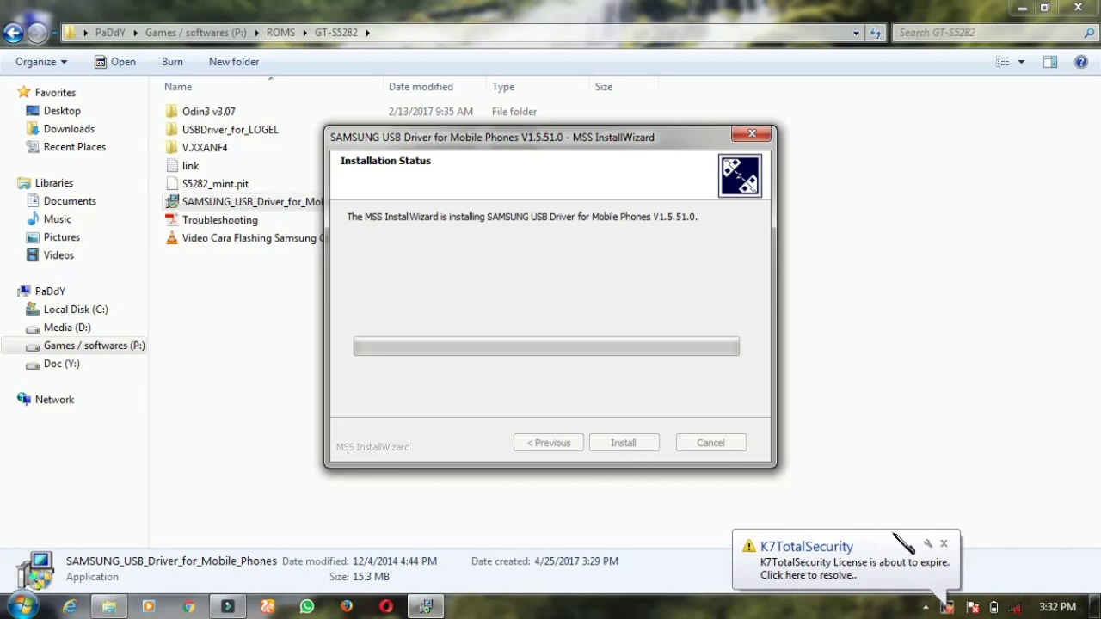
click(944, 544)
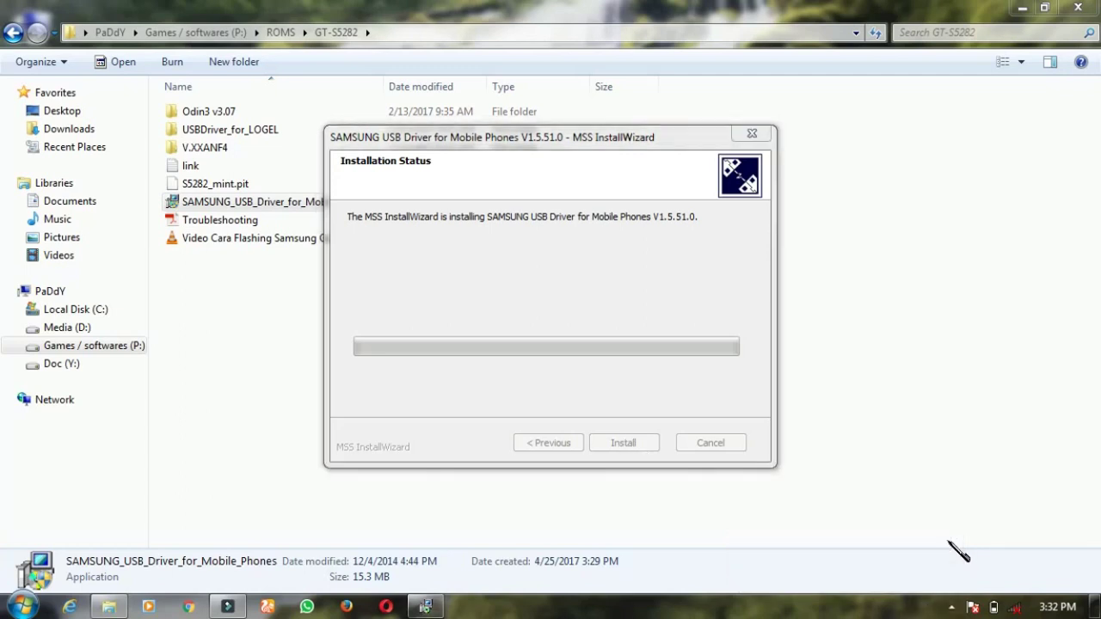
click(679, 326)
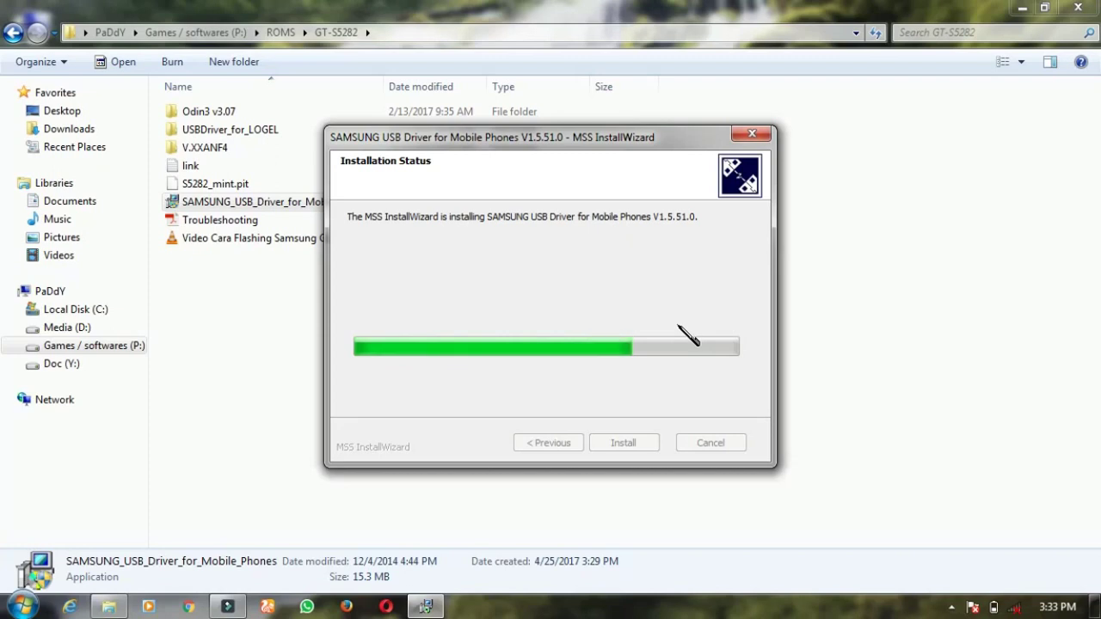
click(951, 608)
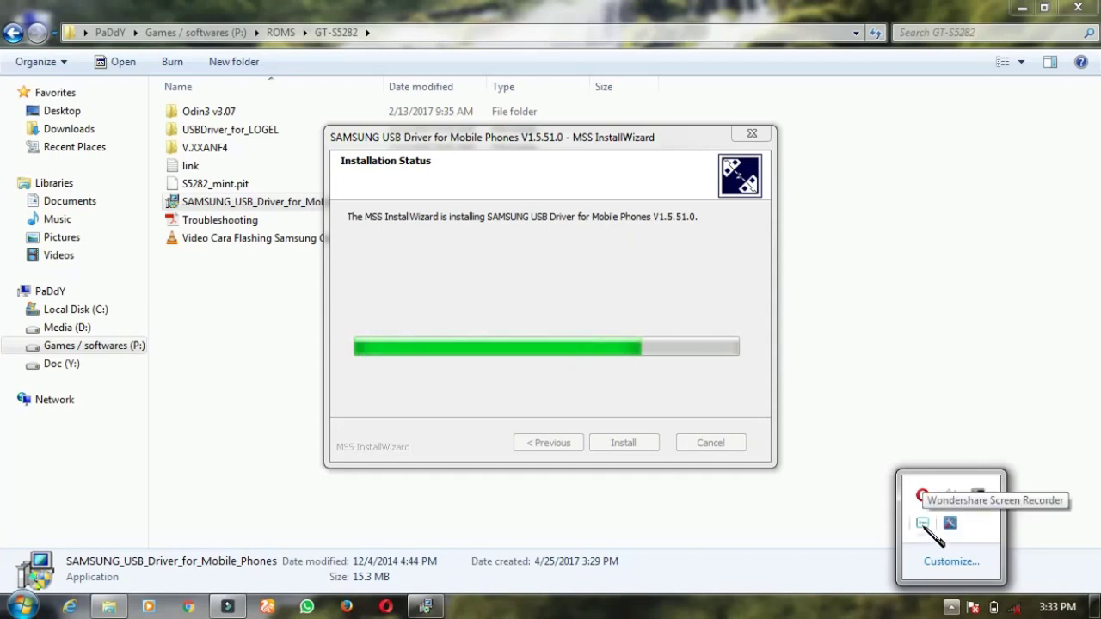
click(923, 524)
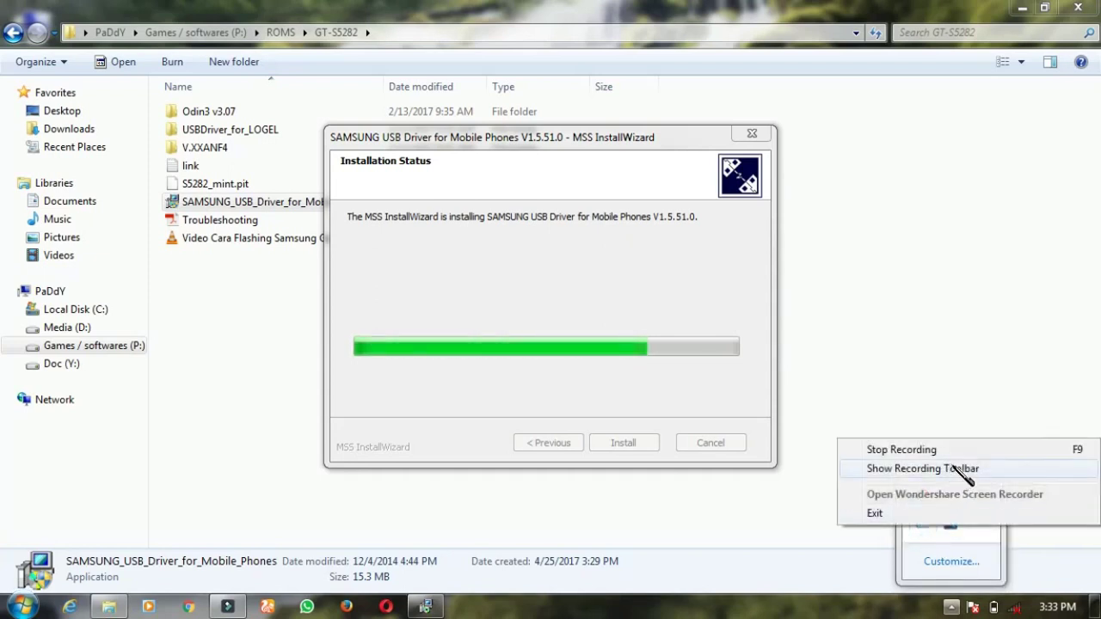
click(955, 469)
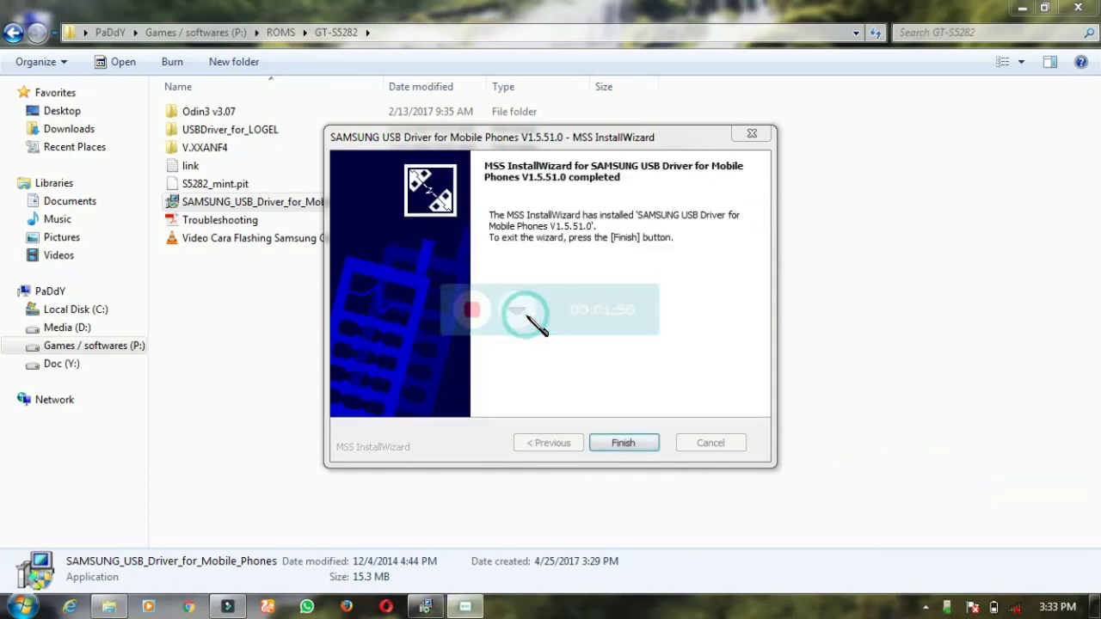
Step: Finish the completed Samsung USB driver installation and exit its wizard
click(625, 442)
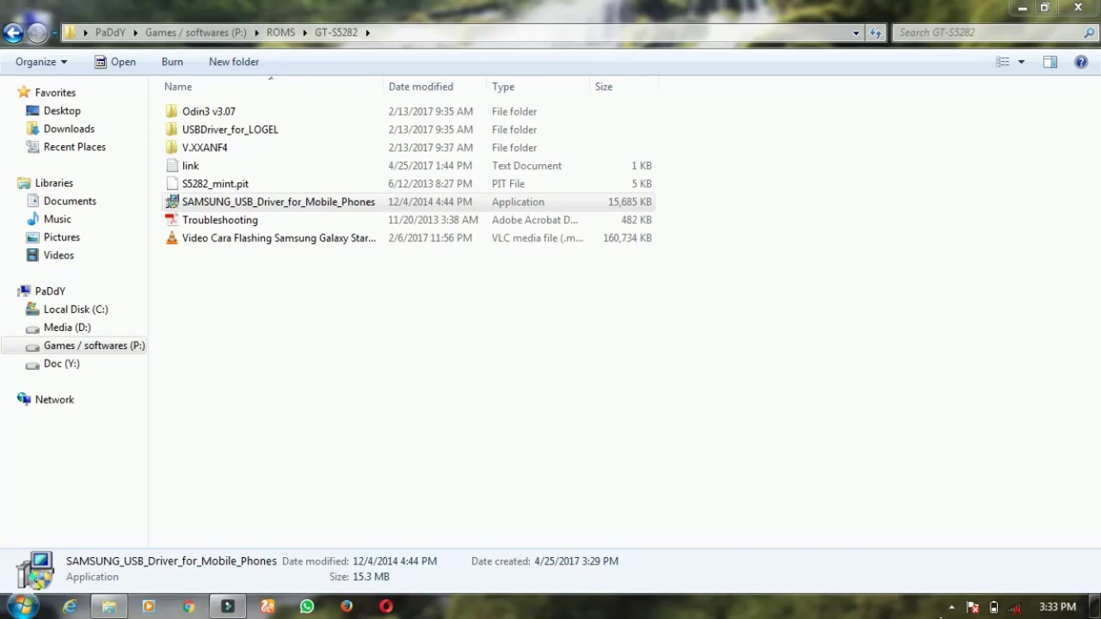
click(950, 607)
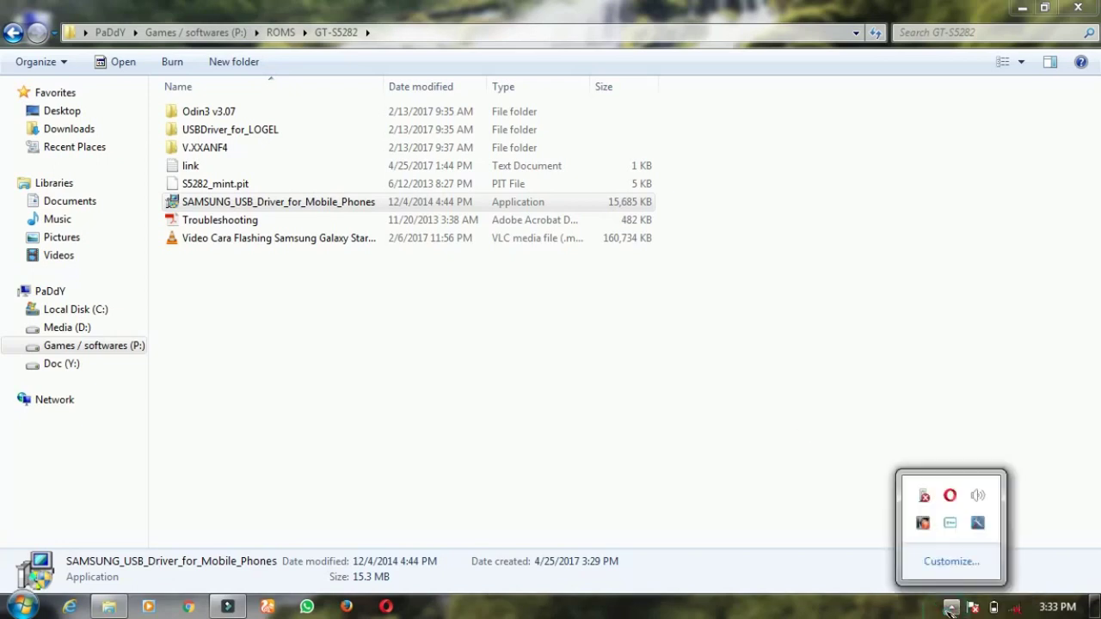
right_click(951, 522)
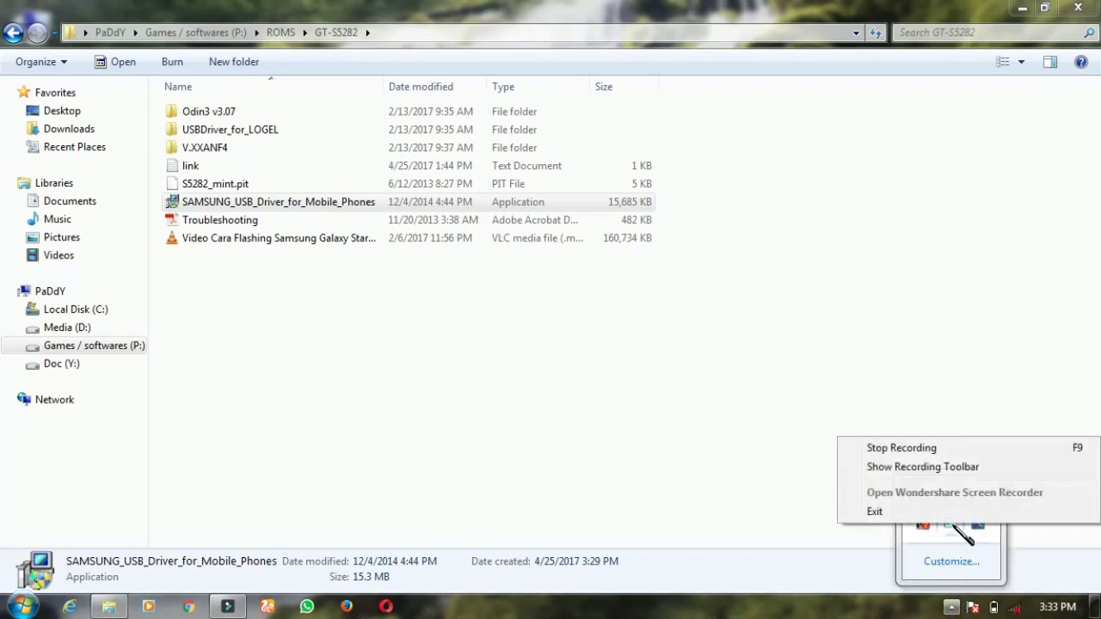
click(979, 449)
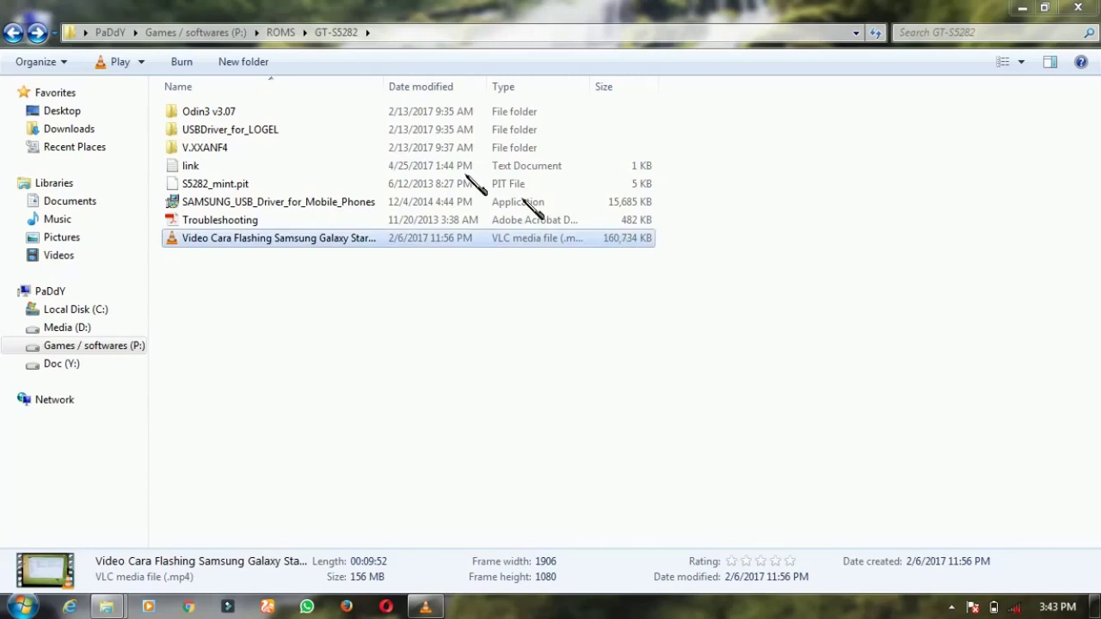
Step: Open the Odin3 v3.07 folder inside GT-S5282 and launch the Odin3 v3.07 application
click(462, 116)
double_click(463, 119)
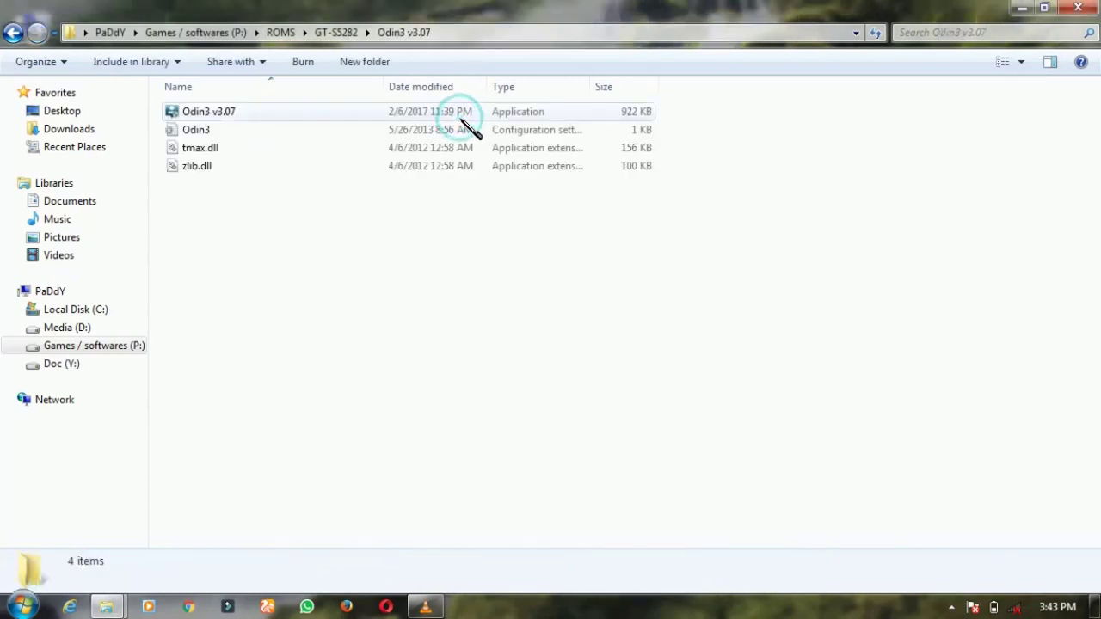
double_click(467, 111)
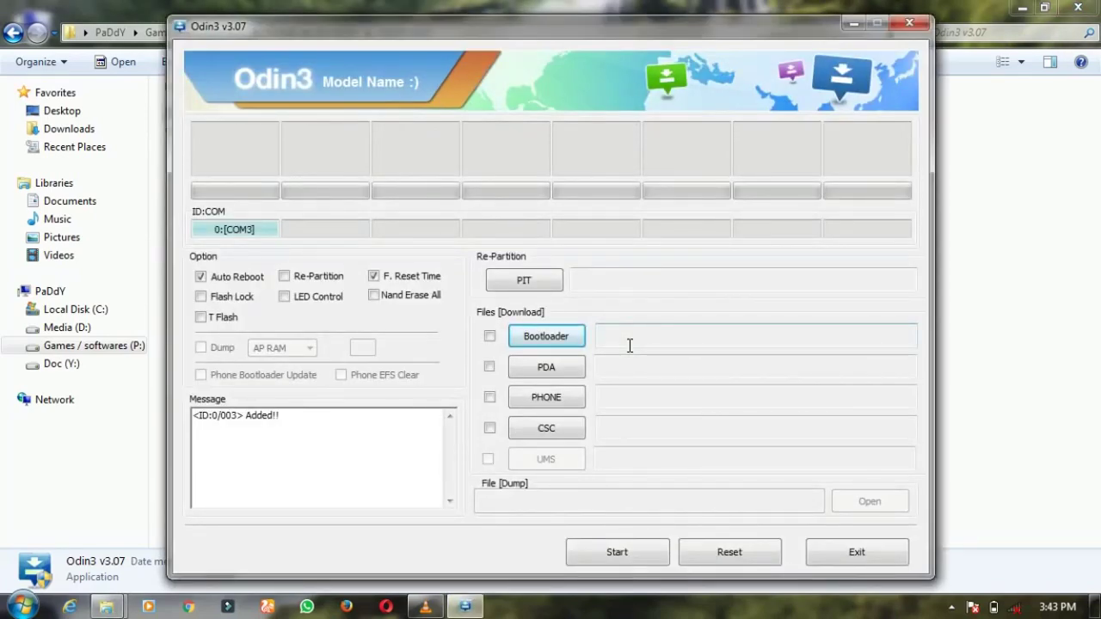
click(581, 368)
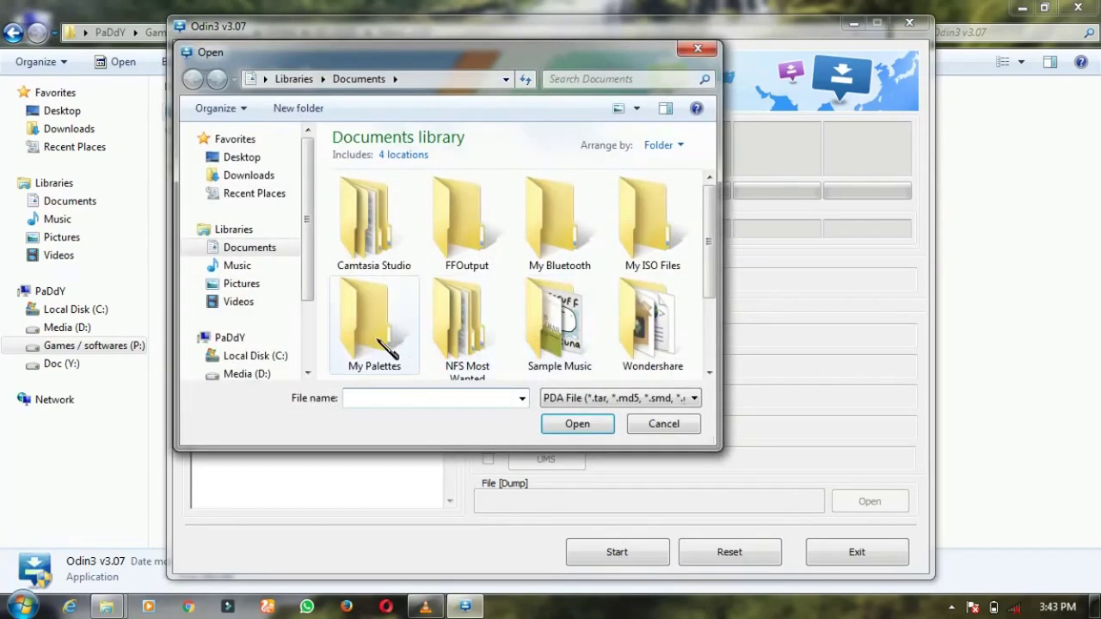
drag(308, 268, 308, 306)
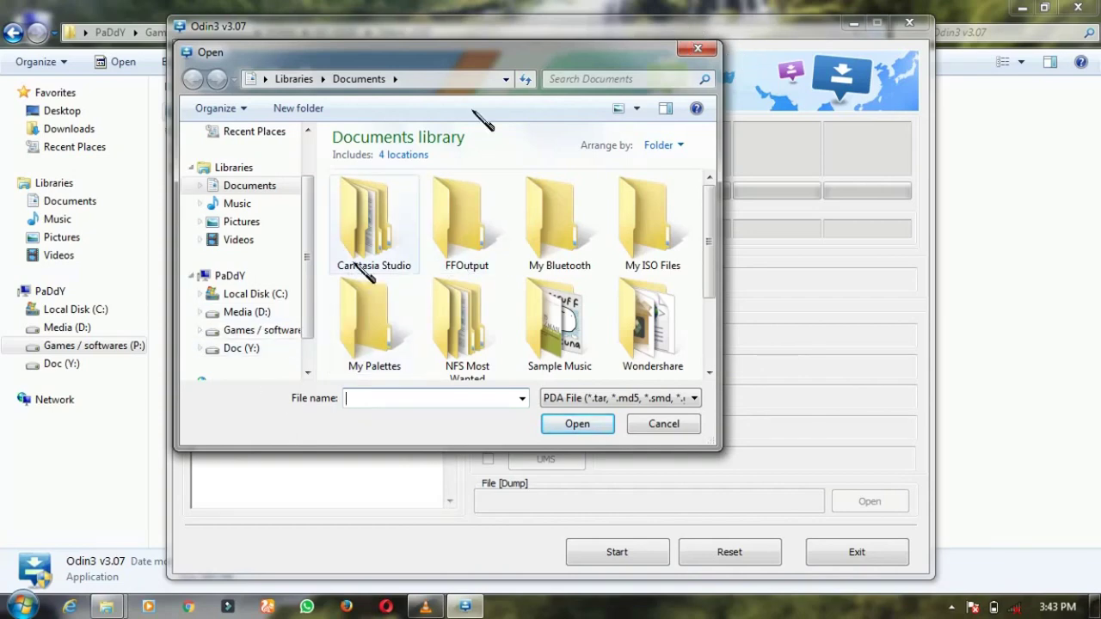
click(697, 48)
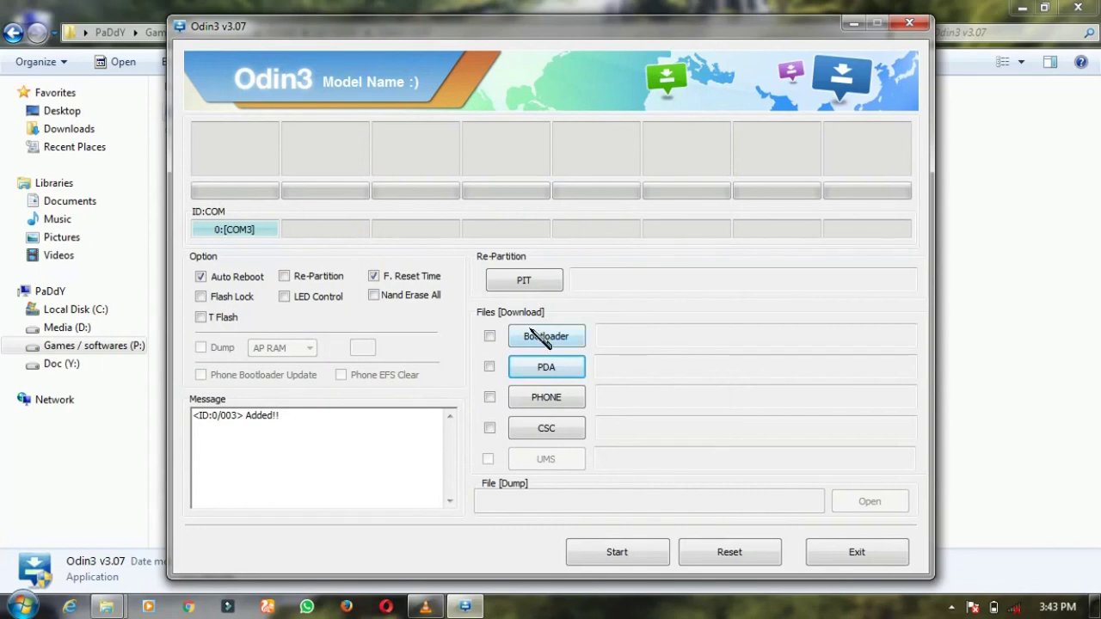
Step: Load CODE_S5282XXANF4_1401752_REV03_user_low_ship.tar.md5 from ROMS\GT-S5282\V.XXANF4 on drive P: as the PDA file
click(534, 368)
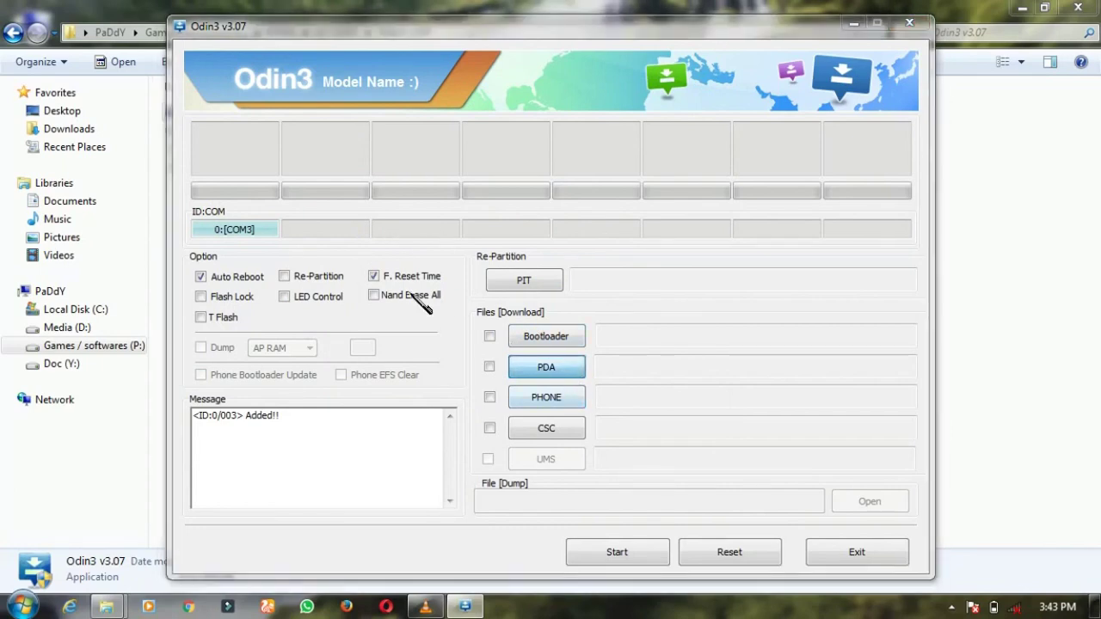
scroll(314, 344, down, 3)
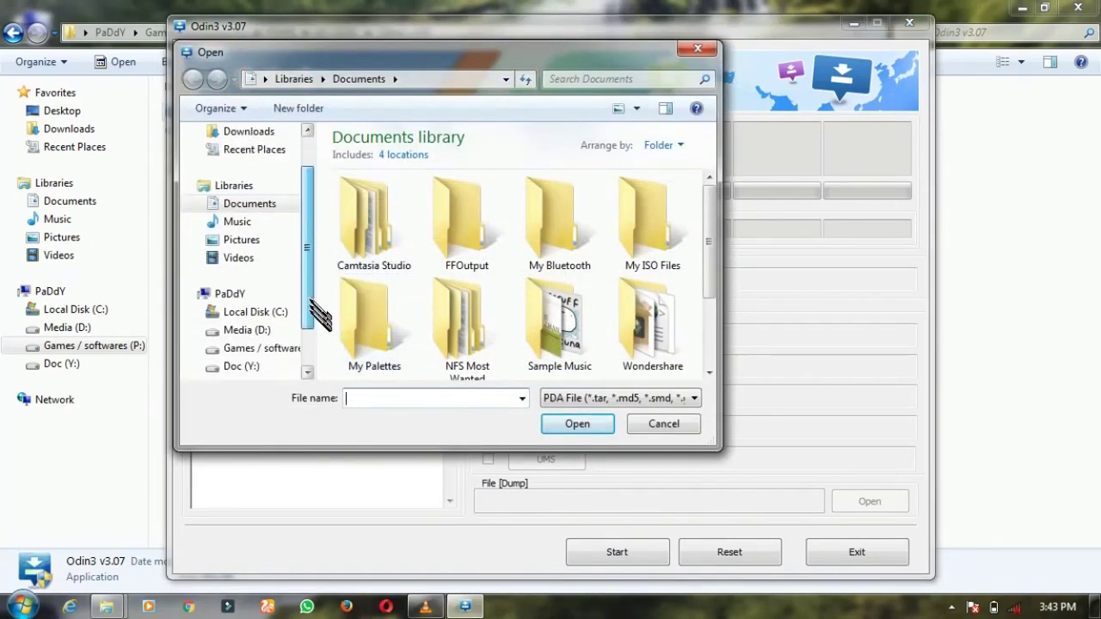
click(256, 312)
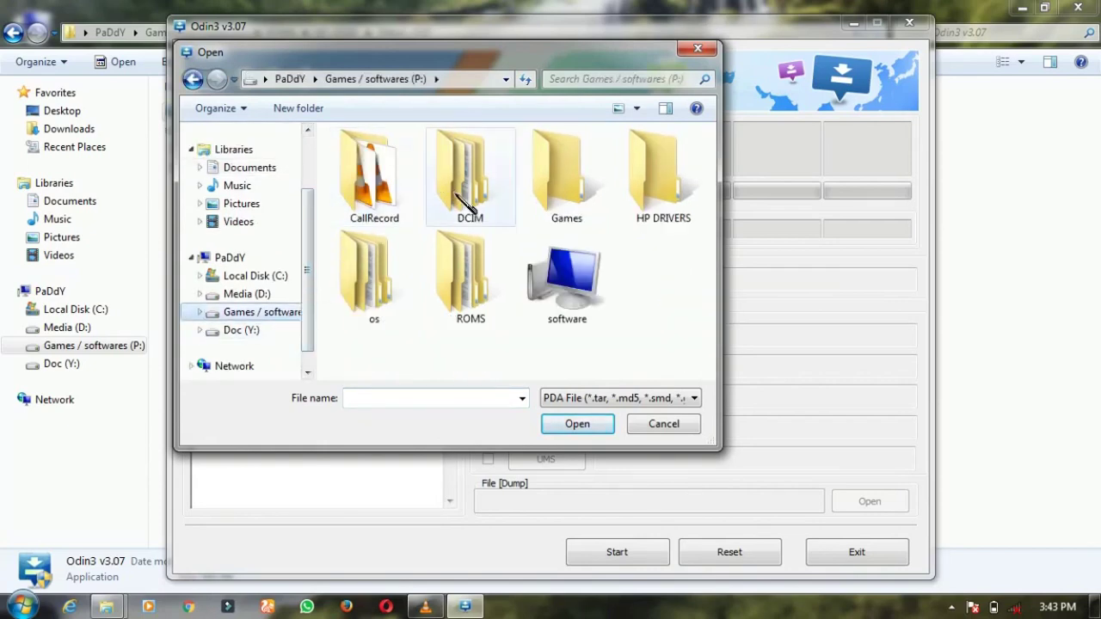
double_click(476, 255)
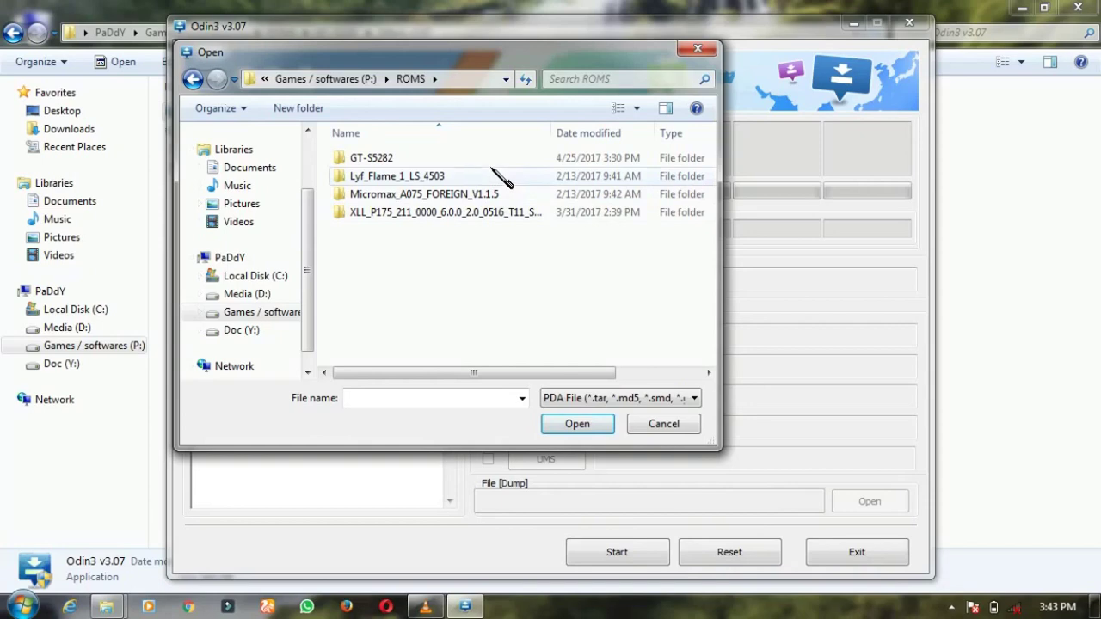
double_click(493, 158)
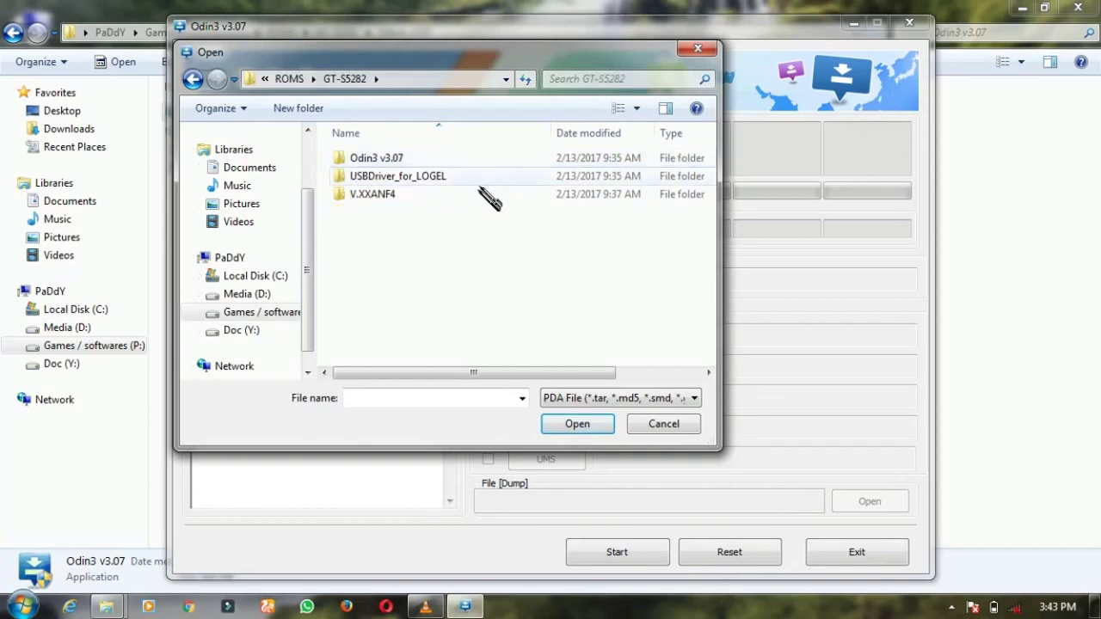
double_click(483, 196)
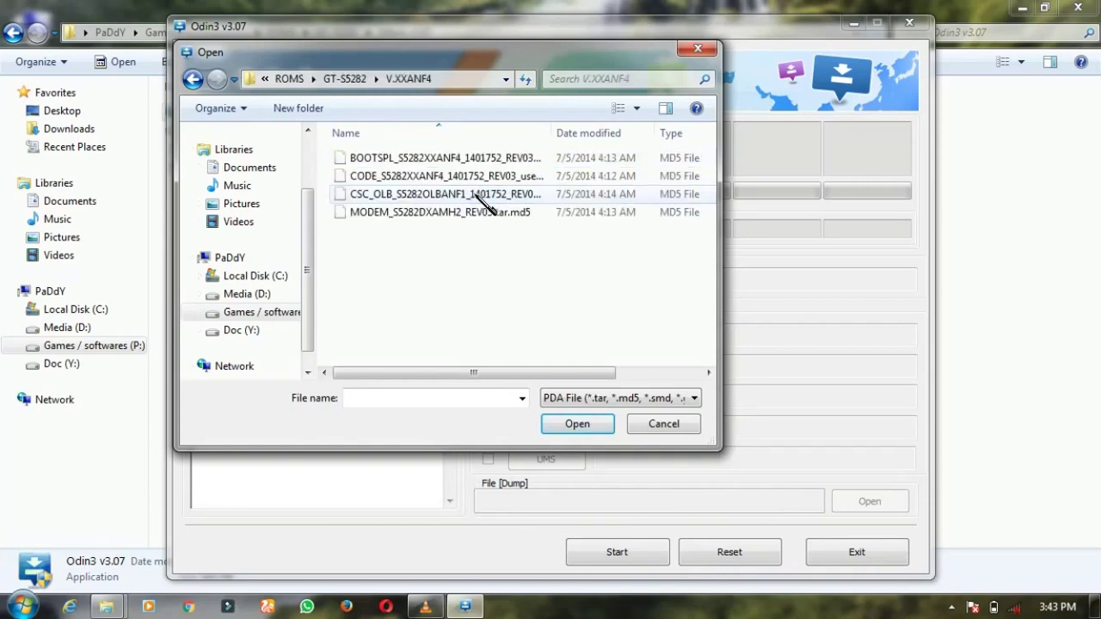
click(476, 182)
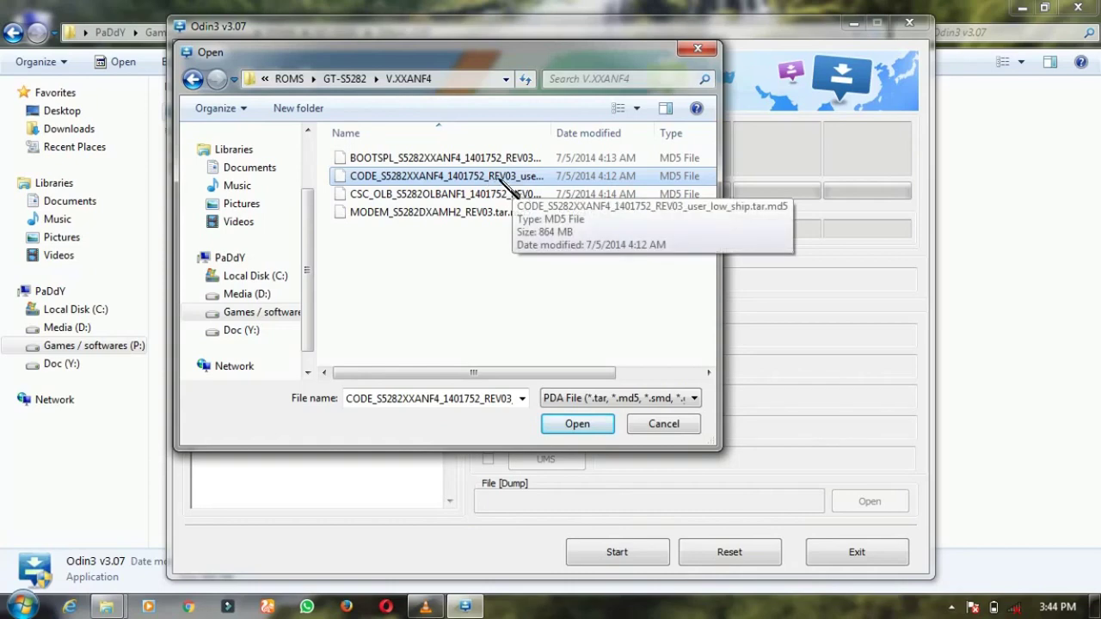
click(577, 424)
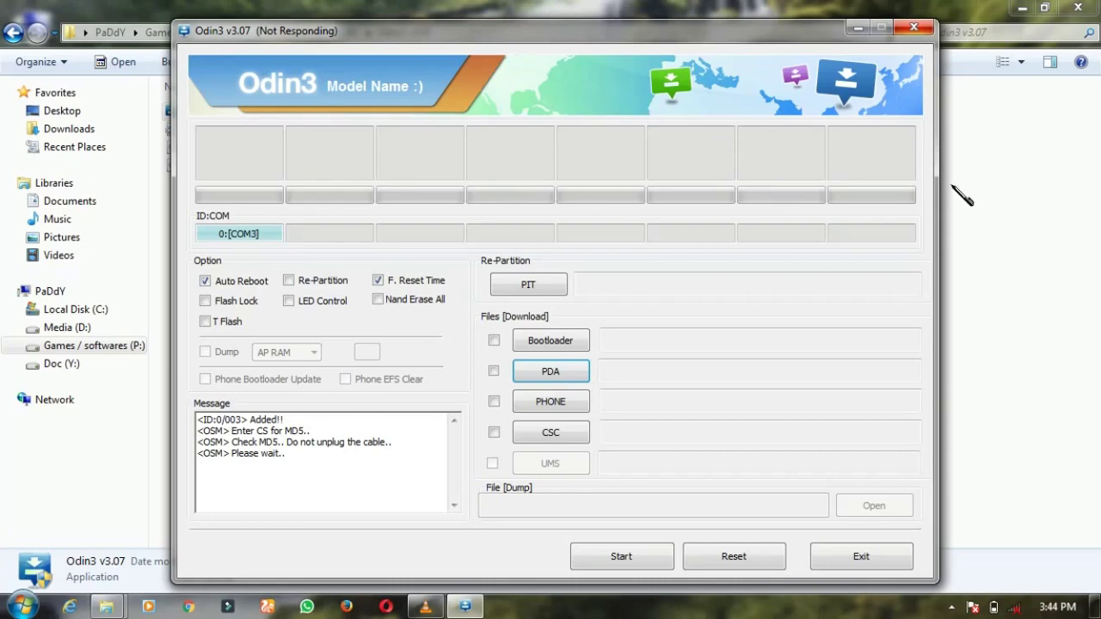
right_click(1005, 185)
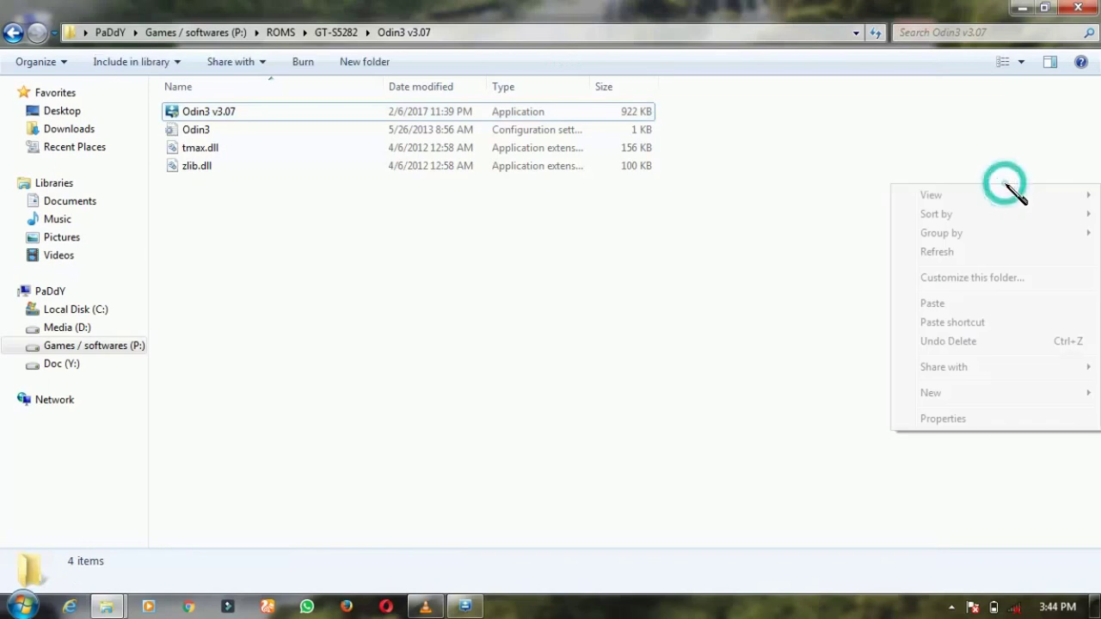
click(991, 250)
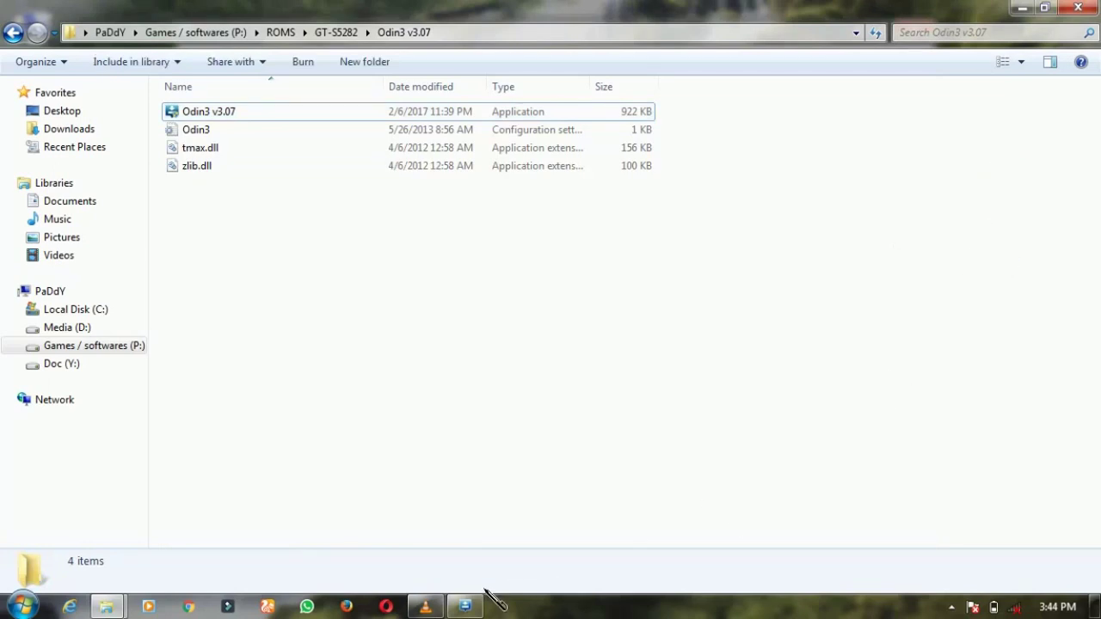
Step: Switch back to Odin3, include the loaded PDA file in the download and start flashing the phone
click(465, 607)
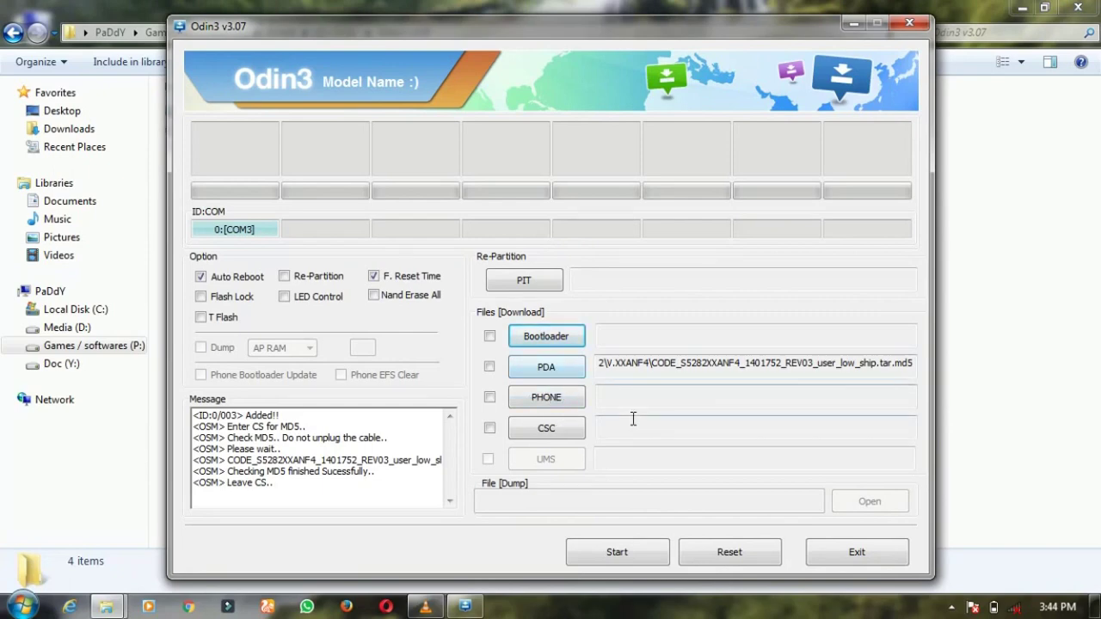
click(490, 367)
click(625, 557)
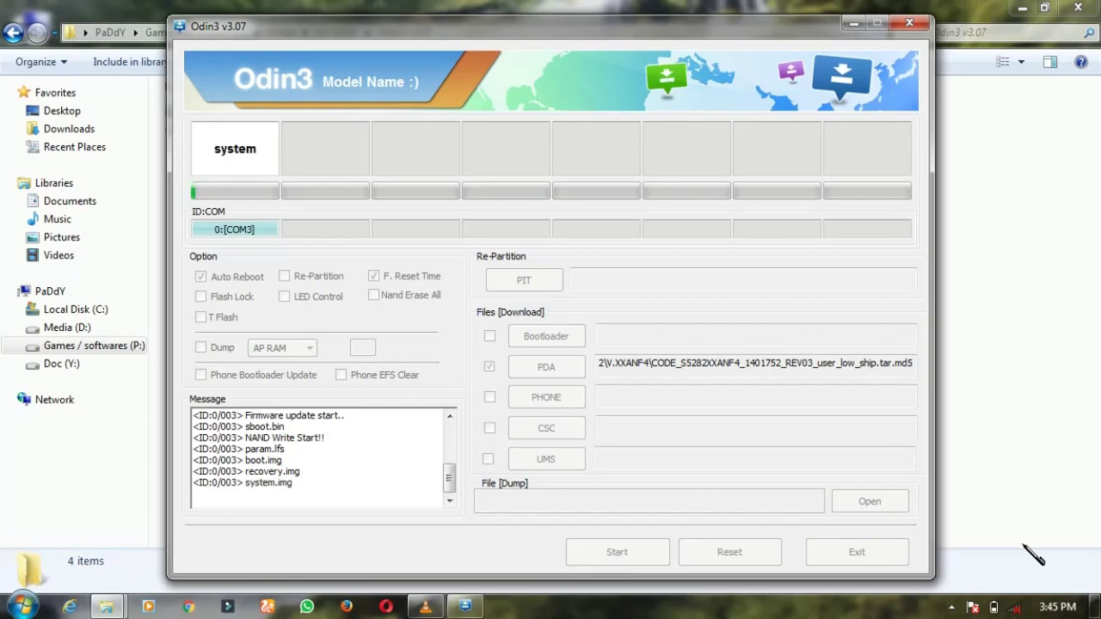
click(951, 607)
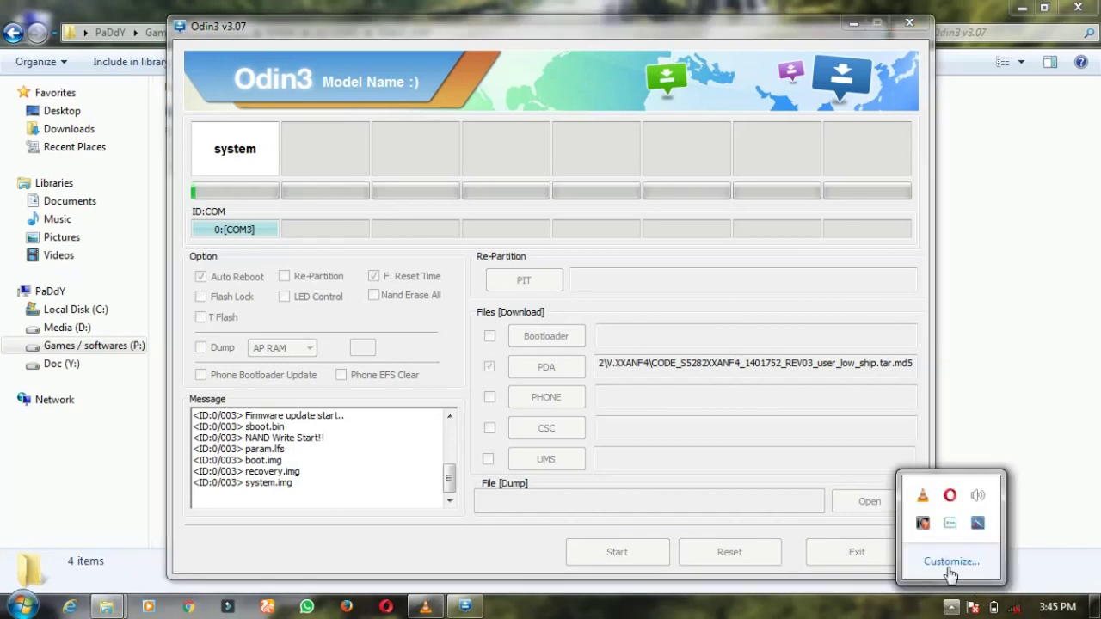
right_click(949, 523)
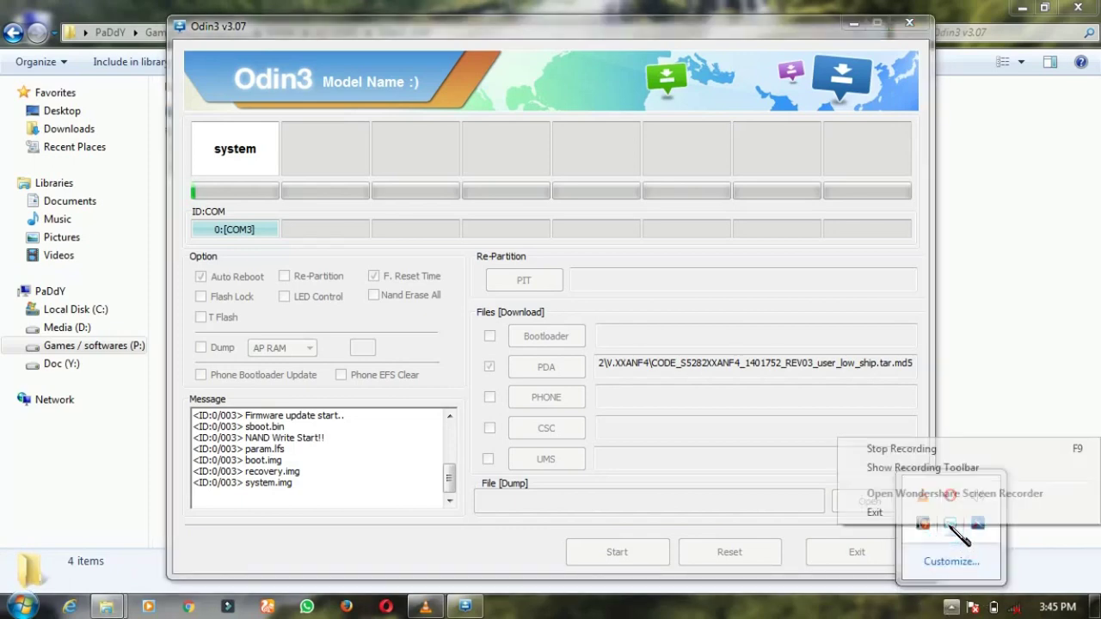